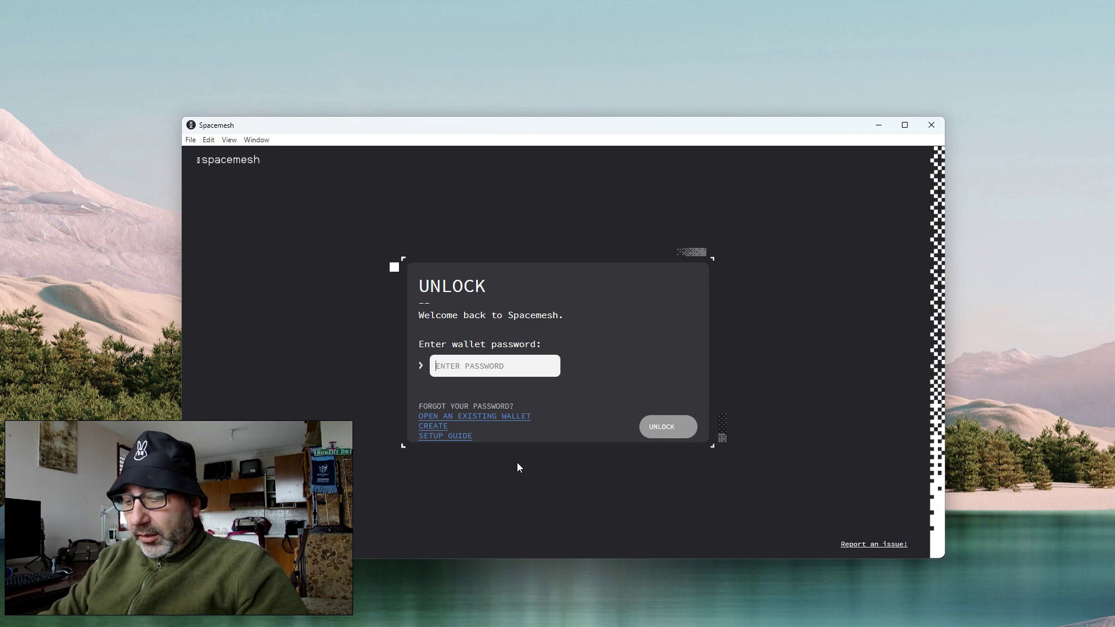
Unlock the wallet with the wallet password and choose to sync as usual instead of downloading the trusted state.
{"action": "key", "text": "Return"}
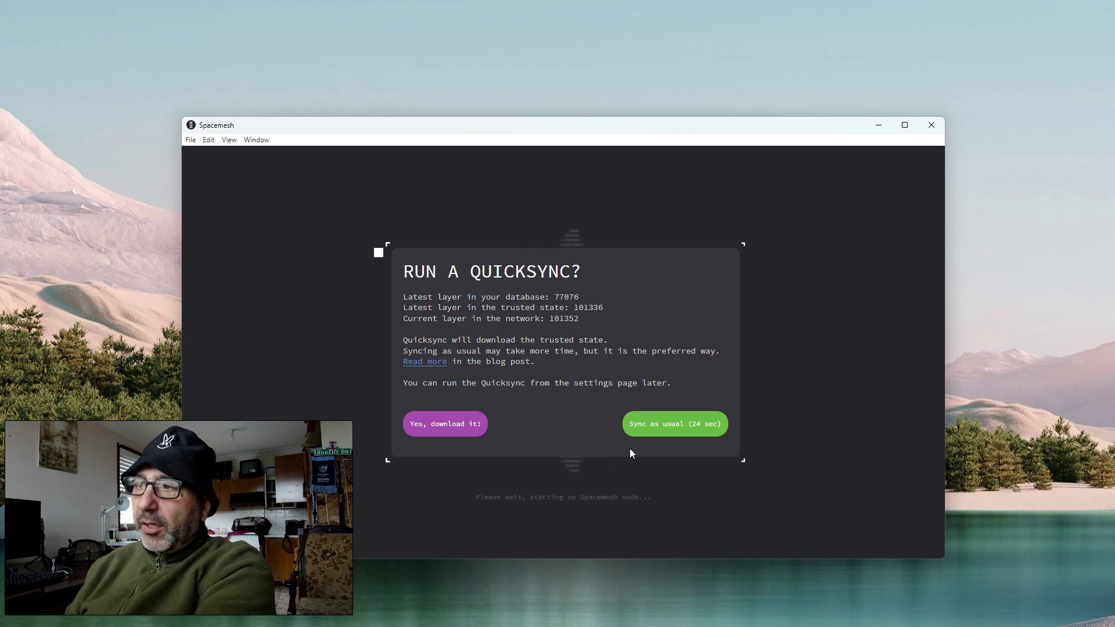
{"action": "left_click", "coordinate": [666, 433]}
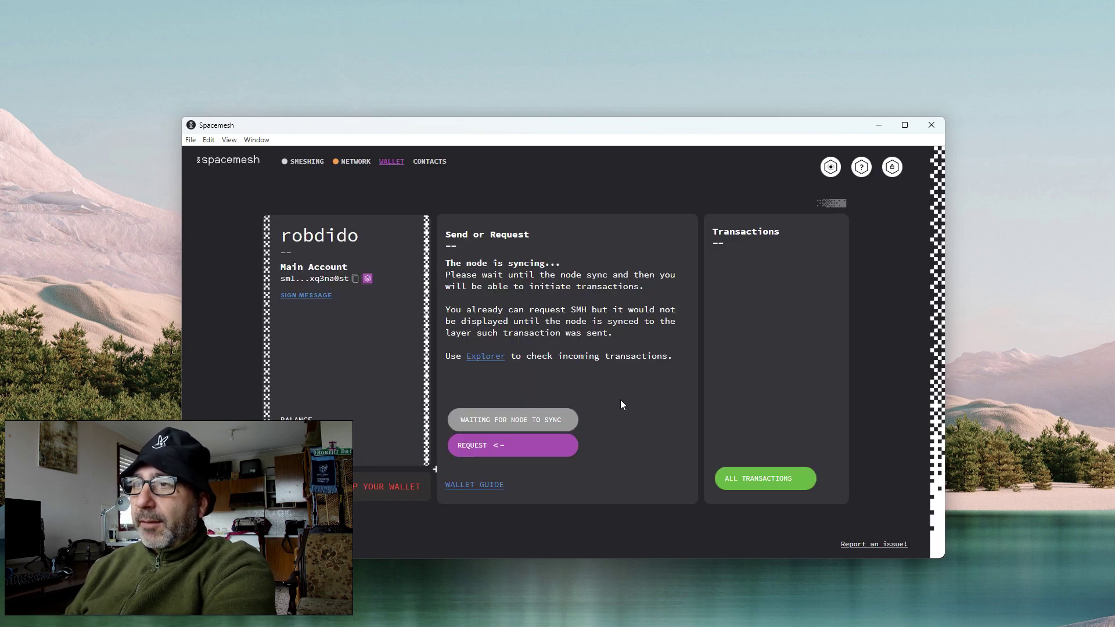
View the node's network status and open the option to run a quicksync.
{"action": "left_click", "coordinate": [356, 161]}
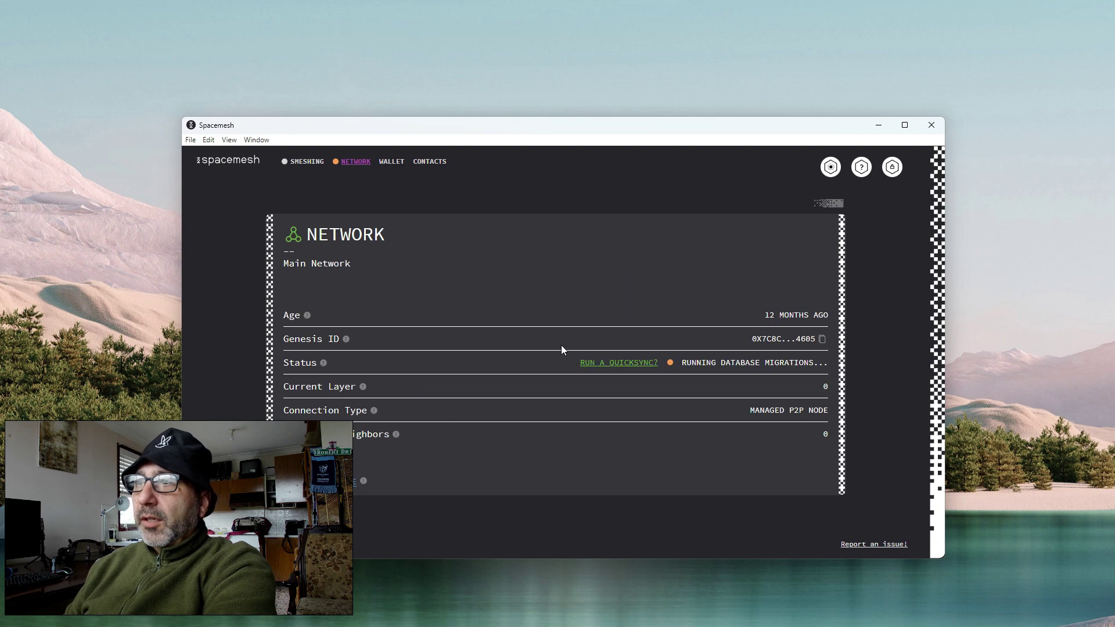
{"action": "left_click", "coordinate": [628, 364]}
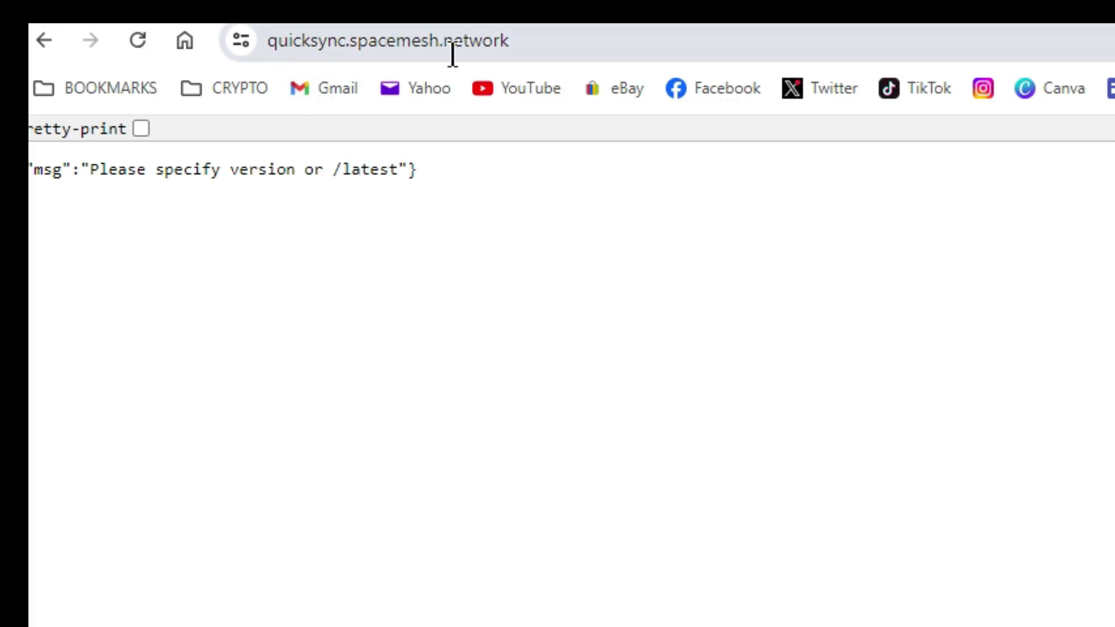
{"action": "left_click", "coordinate": [554, 37]}
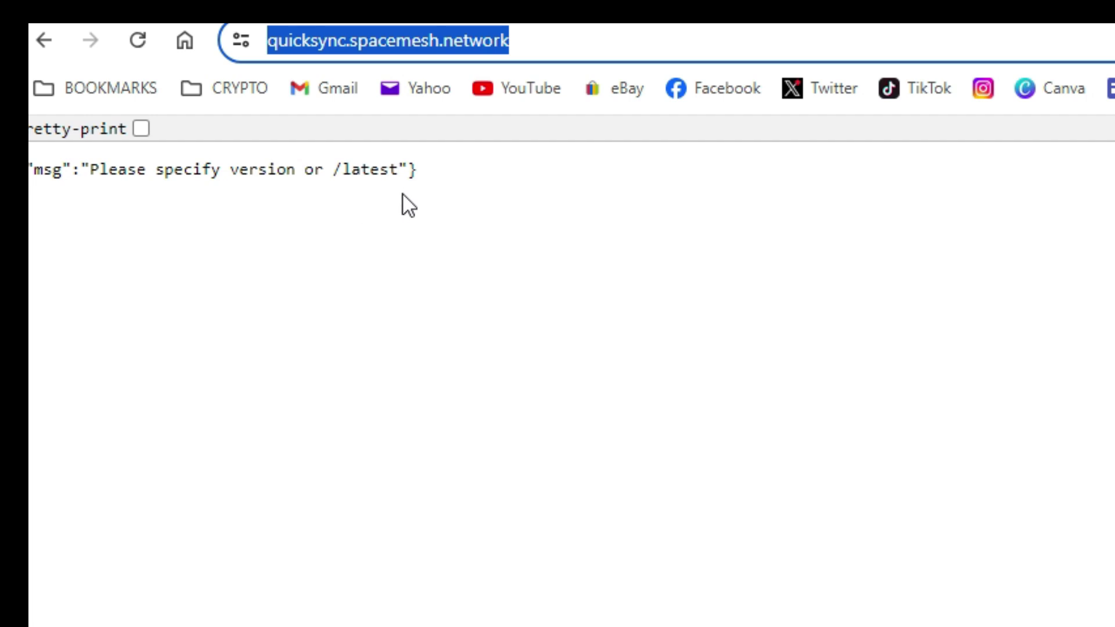
{"action": "left_click", "coordinate": [546, 33]}
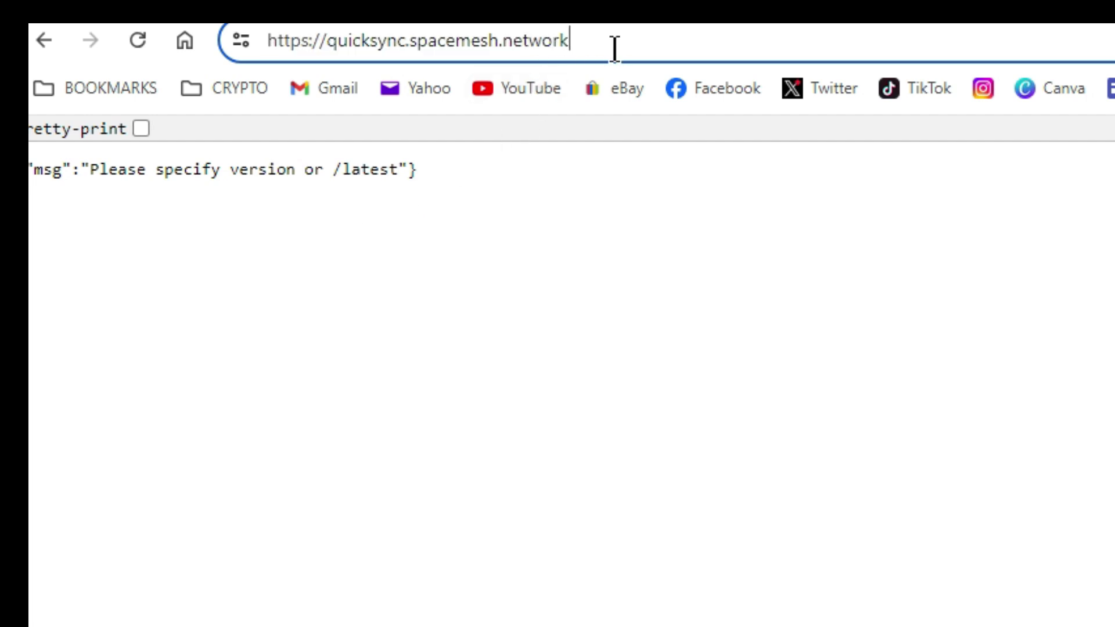
{"action": "type", "text": "/latest"}
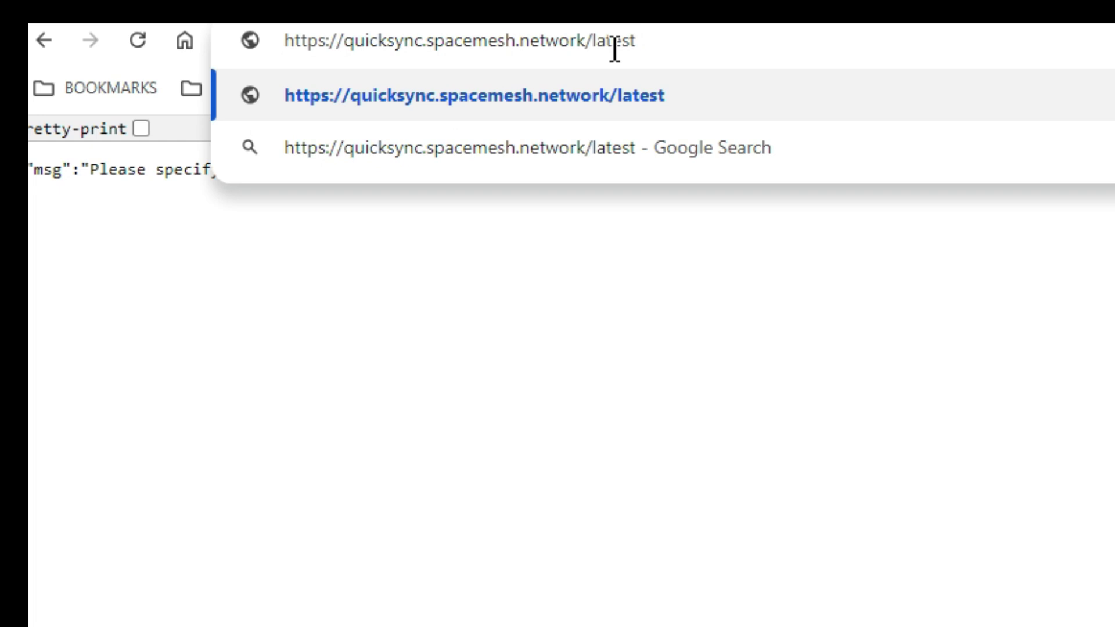
{"action": "key", "text": "Return"}
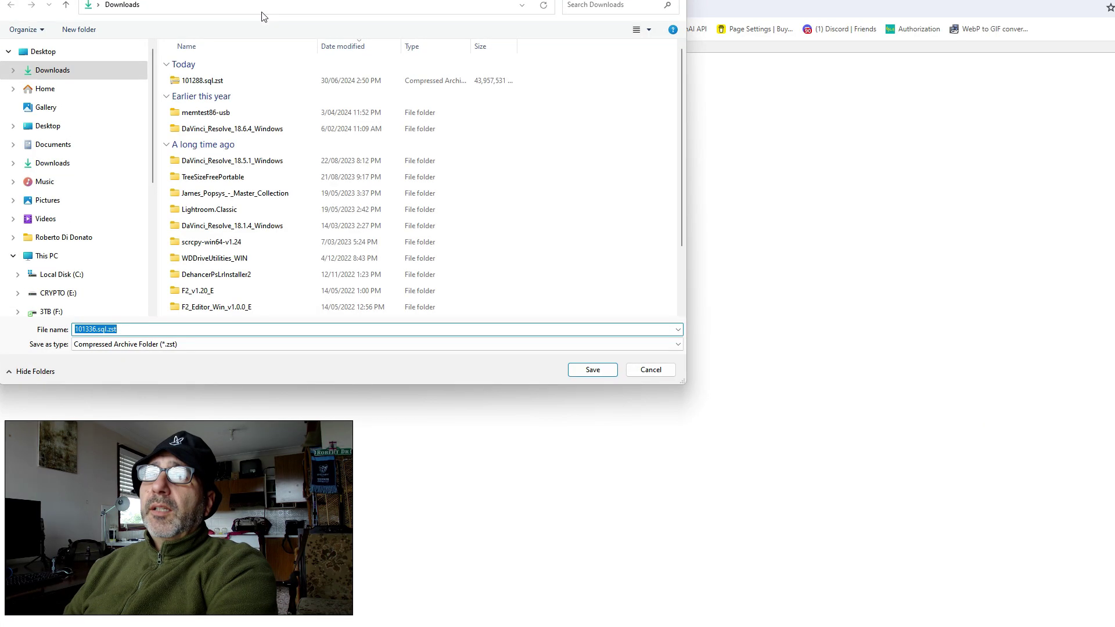
{"action": "left_click_drag", "start_coordinate": [333, 8], "coordinate": [442, 148]}
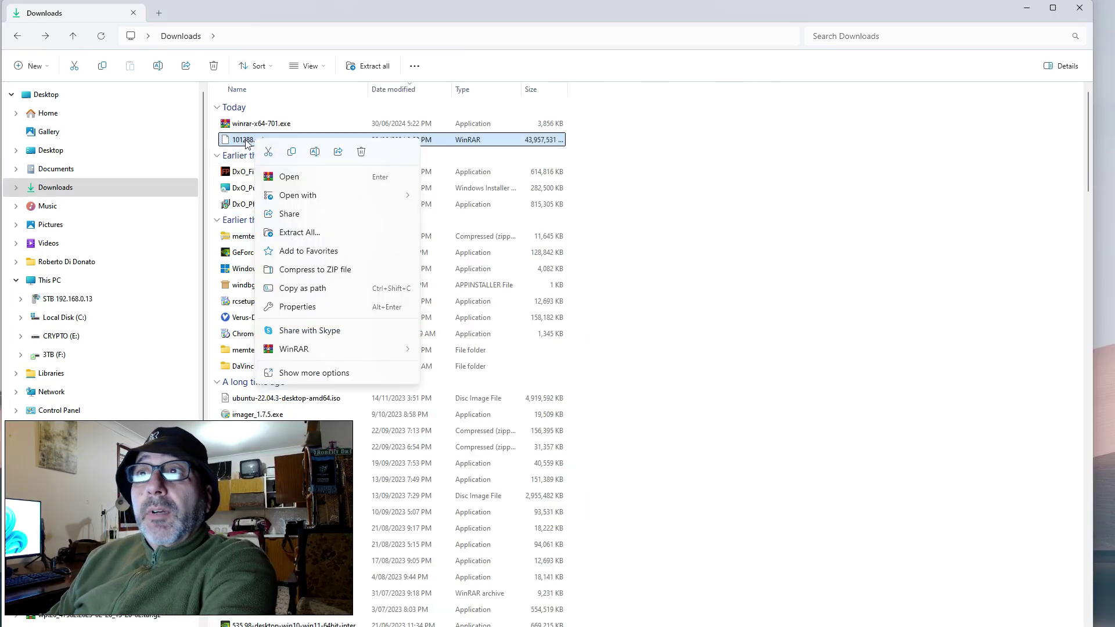
Extract 101288.sql from the 101288.sql.zst archive with WinRAR into the Downloads\101288.sql folder, keeping the default extraction options.
{"action": "left_click", "coordinate": [247, 144]}
{"action": "right_click", "coordinate": [246, 143]}
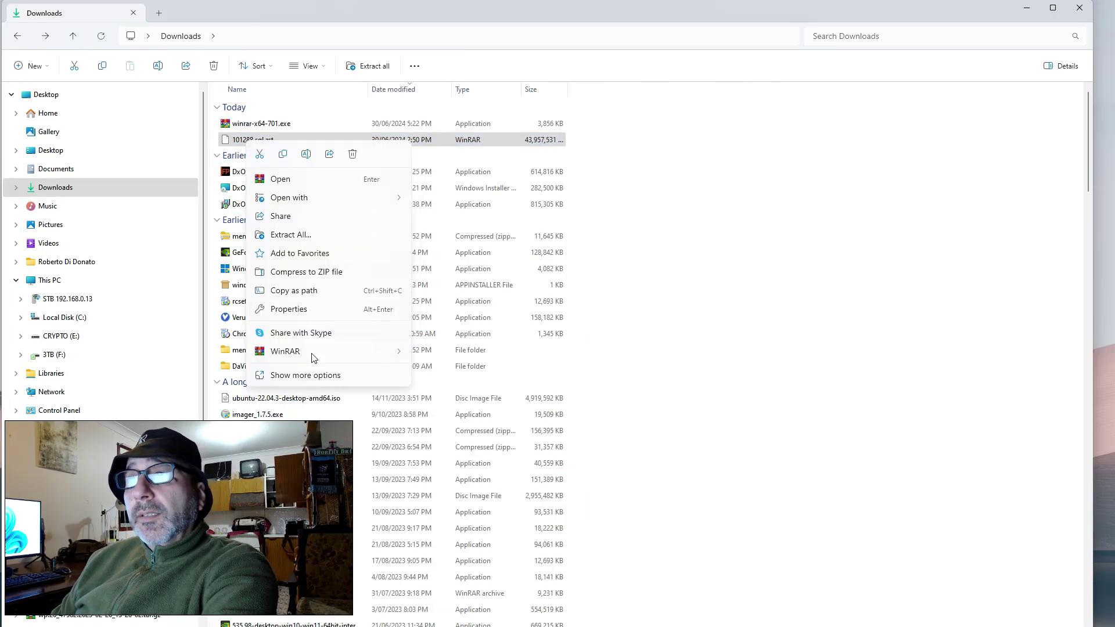
{"action": "mouse_move", "coordinate": [312, 352]}
{"action": "left_click", "coordinate": [465, 356]}
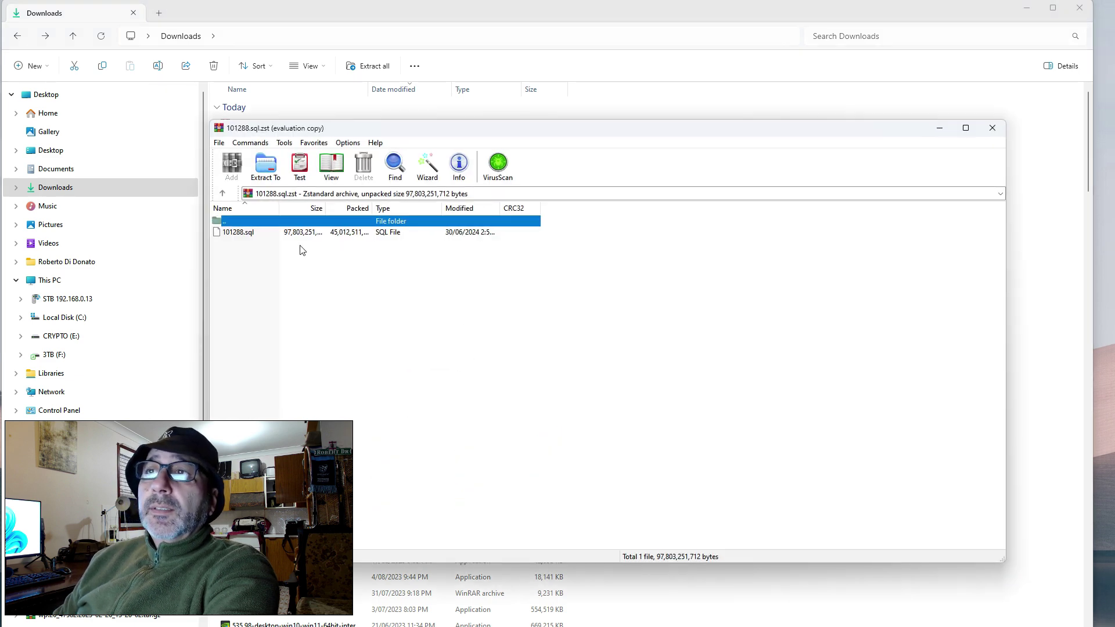
{"action": "left_click", "coordinate": [242, 232]}
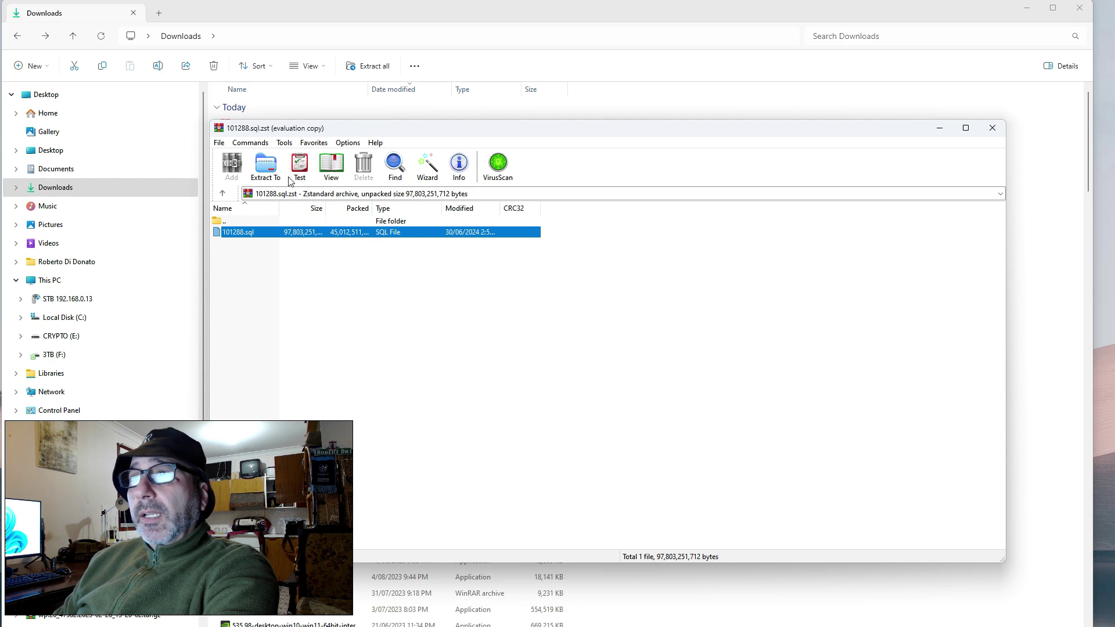
{"action": "left_click", "coordinate": [265, 168]}
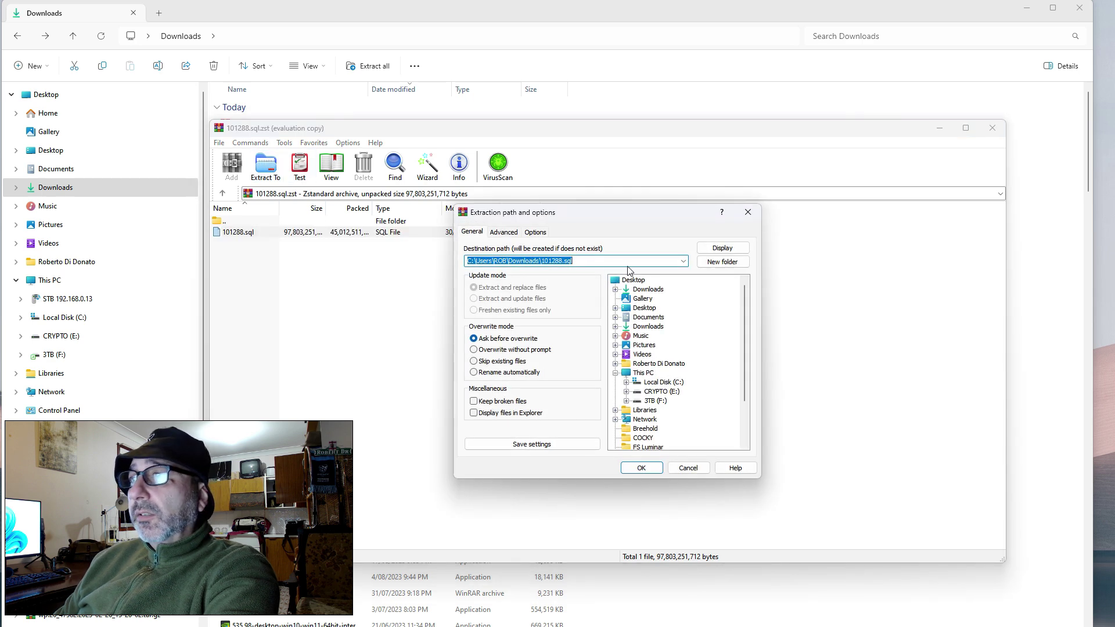
{"action": "left_click", "coordinate": [641, 468]}
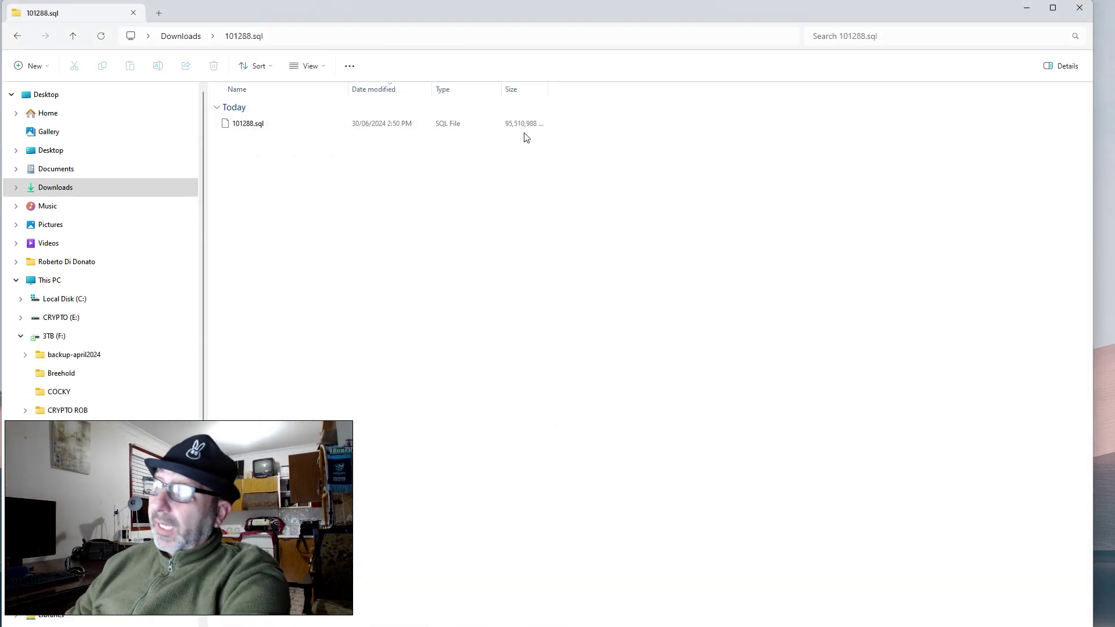
Switch to the AppData\Roaming folder window and open Spacemesh\node-data\7c8cef2b.
{"action": "left_click", "coordinate": [446, 232]}
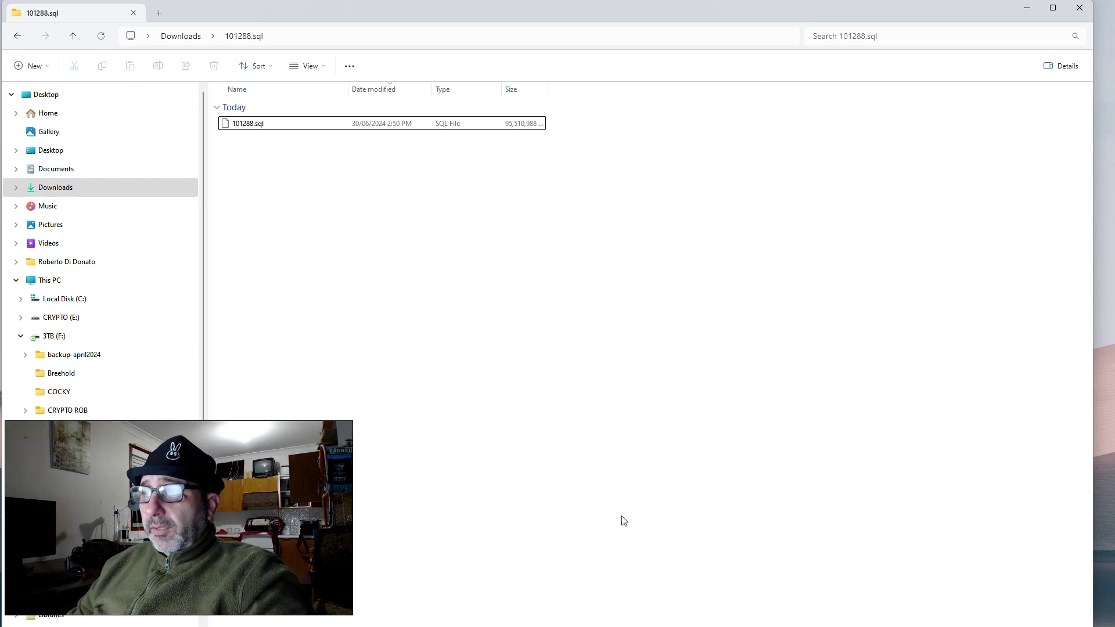
{"action": "key", "text": "alt+Tab"}
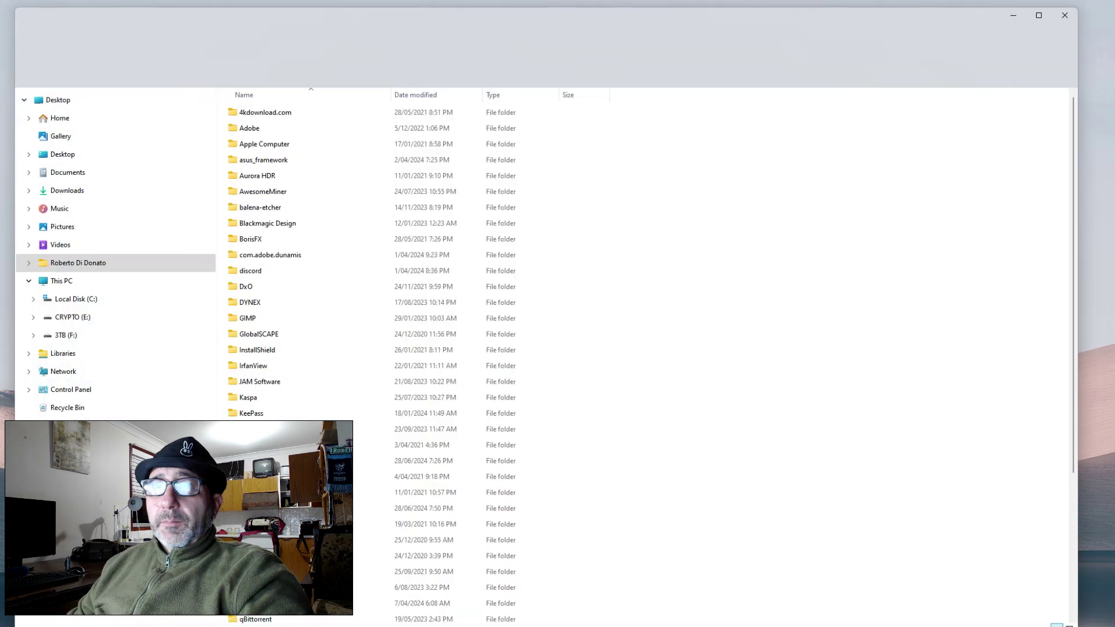
{"action": "key", "text": "alt+Tab"}
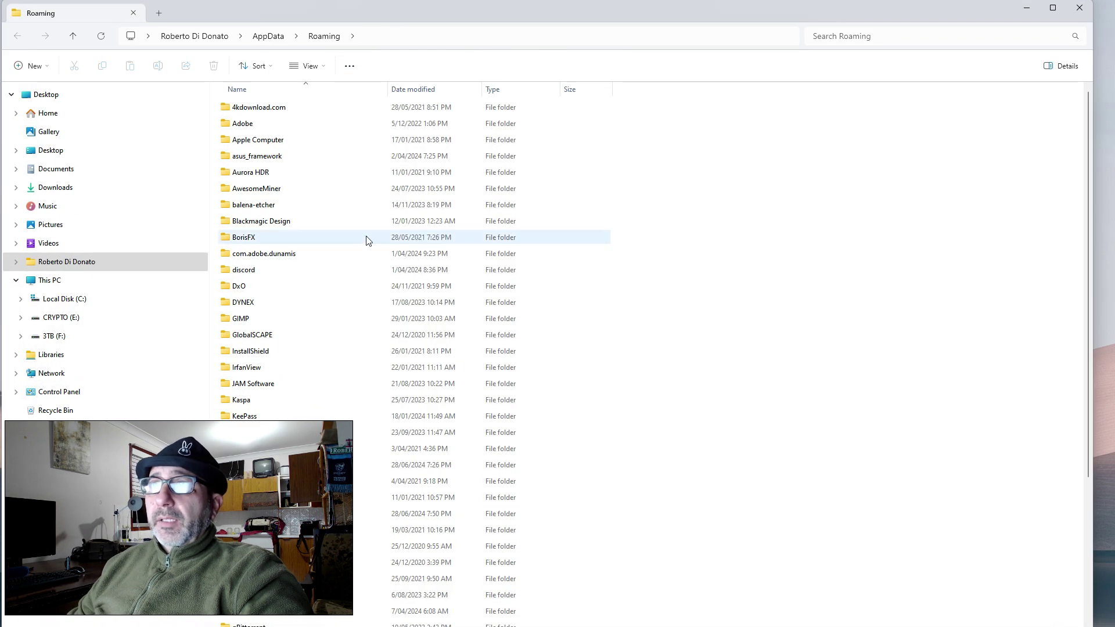
{"action": "key", "text": "alt+Tab"}
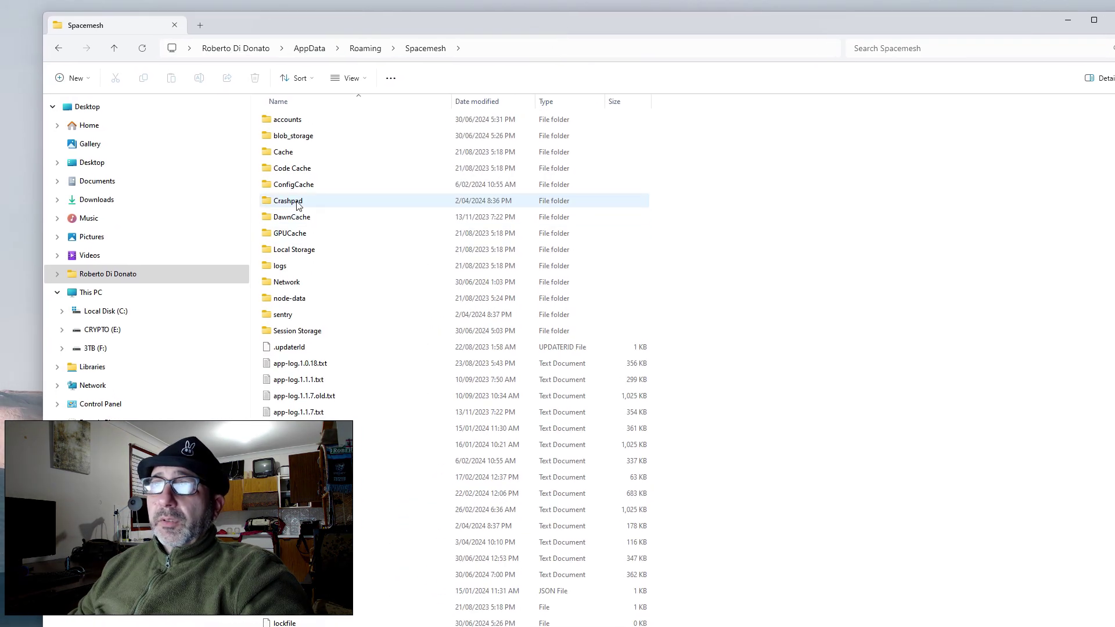
{"action": "double_click", "coordinate": [289, 298]}
{"action": "double_click", "coordinate": [286, 123]}
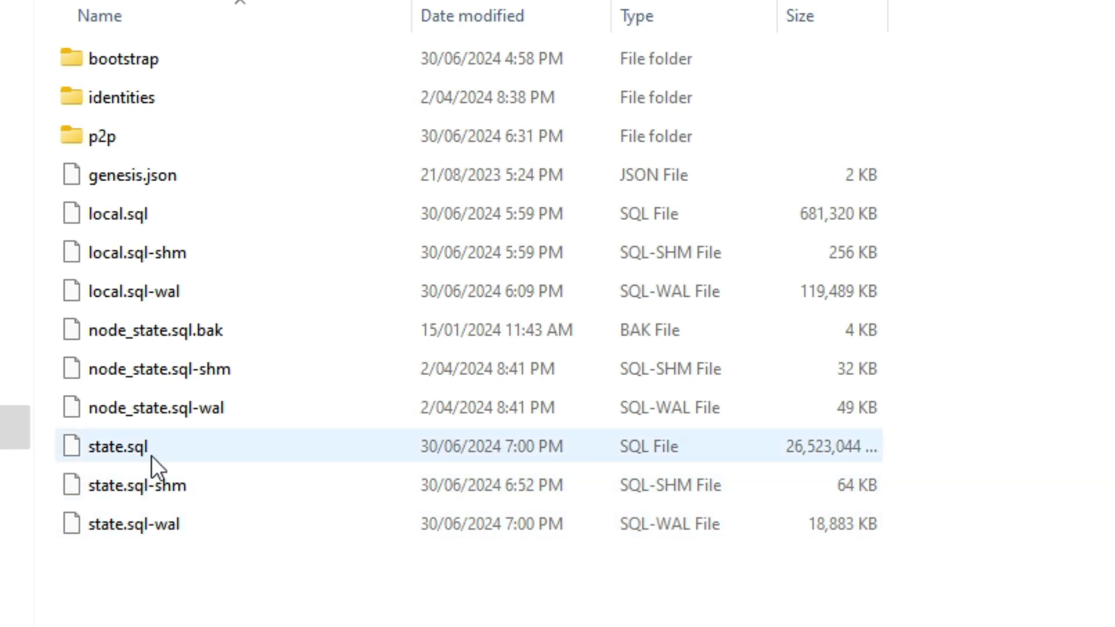
{"action": "left_click_drag", "start_coordinate": [889, 8], "coordinate": [1022, 7]}
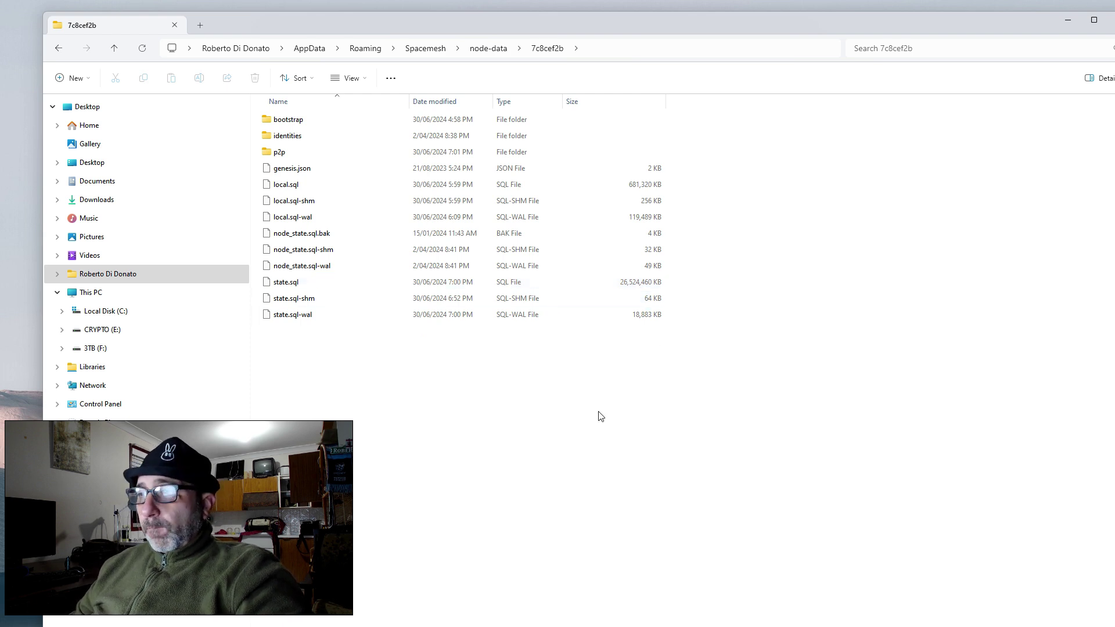
Switch to Spacemesh and quit it completely rather than leaving it running in the background.
{"action": "key", "text": "alt+Tab"}
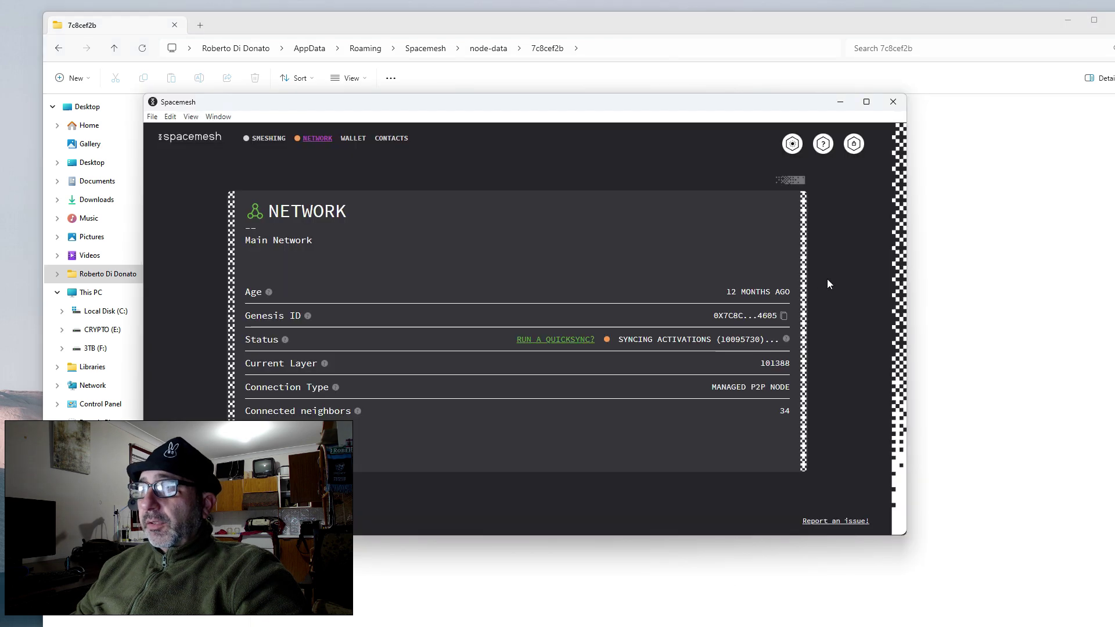
{"action": "left_click", "coordinate": [893, 103]}
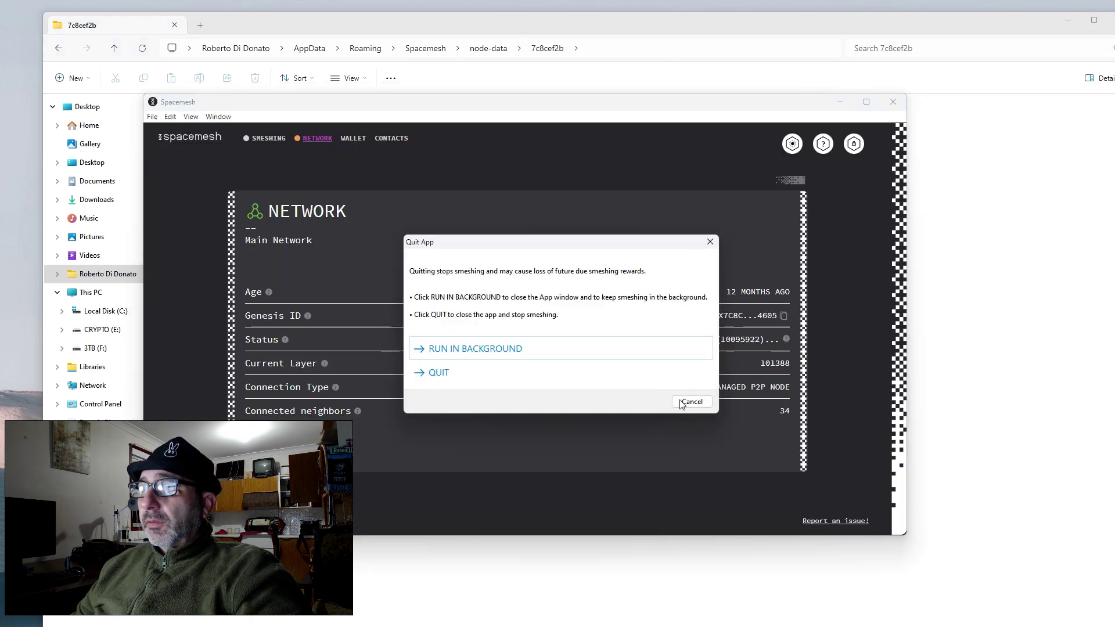
{"action": "left_click", "coordinate": [457, 374]}
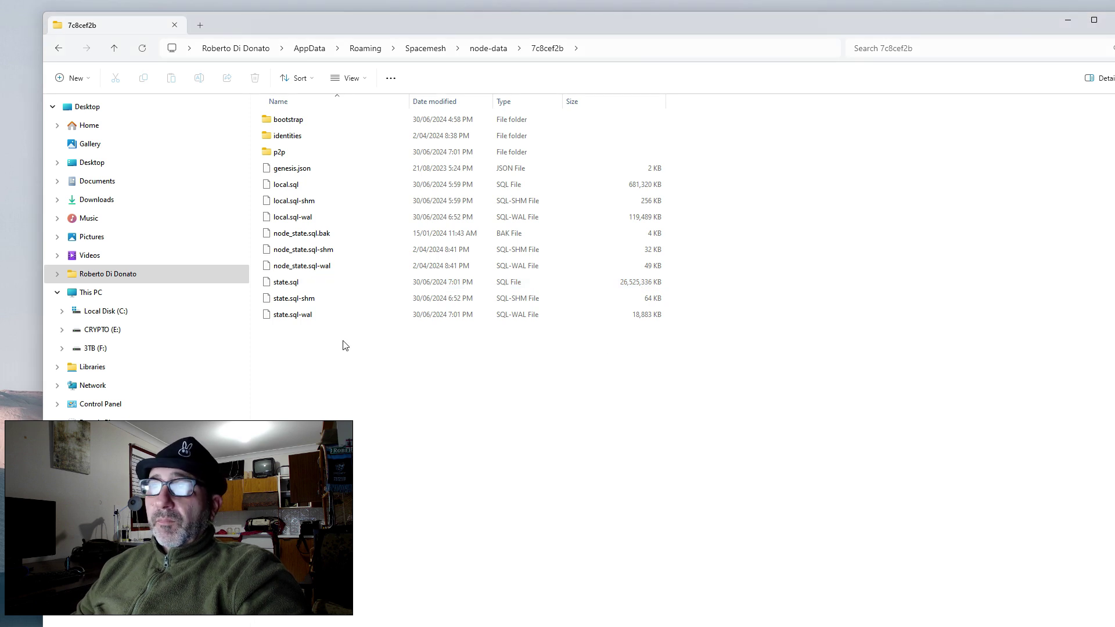
Delete all local.sql, node_state.sql and state.sql files, including their shm, wal and bak files, from the 7c8cef2b folder.
{"action": "left_click_drag", "start_coordinate": [356, 336], "coordinate": [279, 188]}
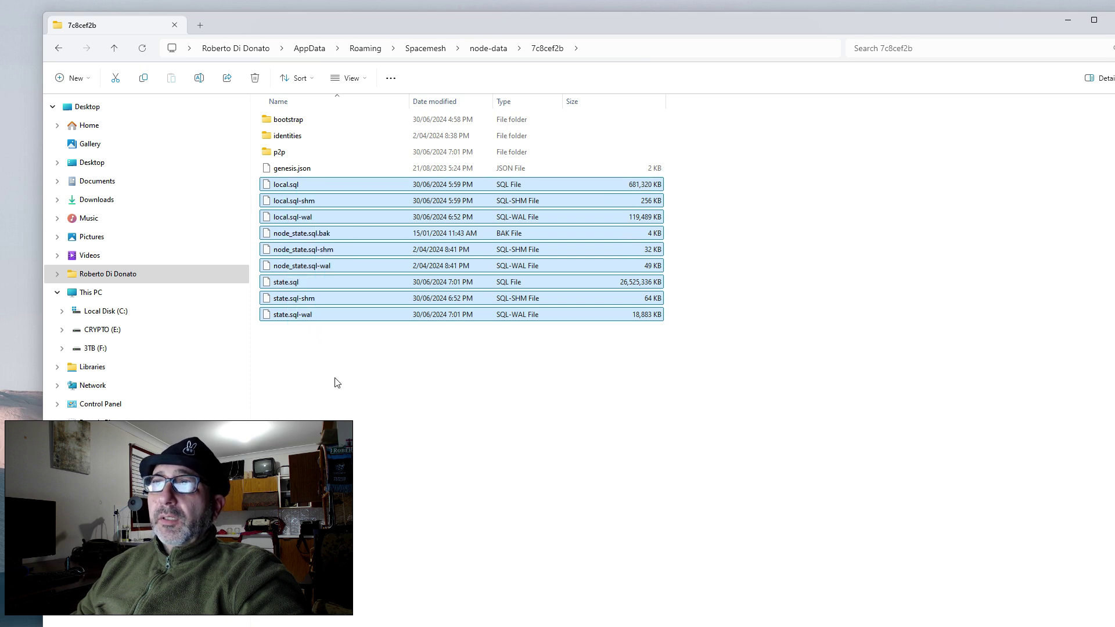
{"action": "key", "text": "Delete"}
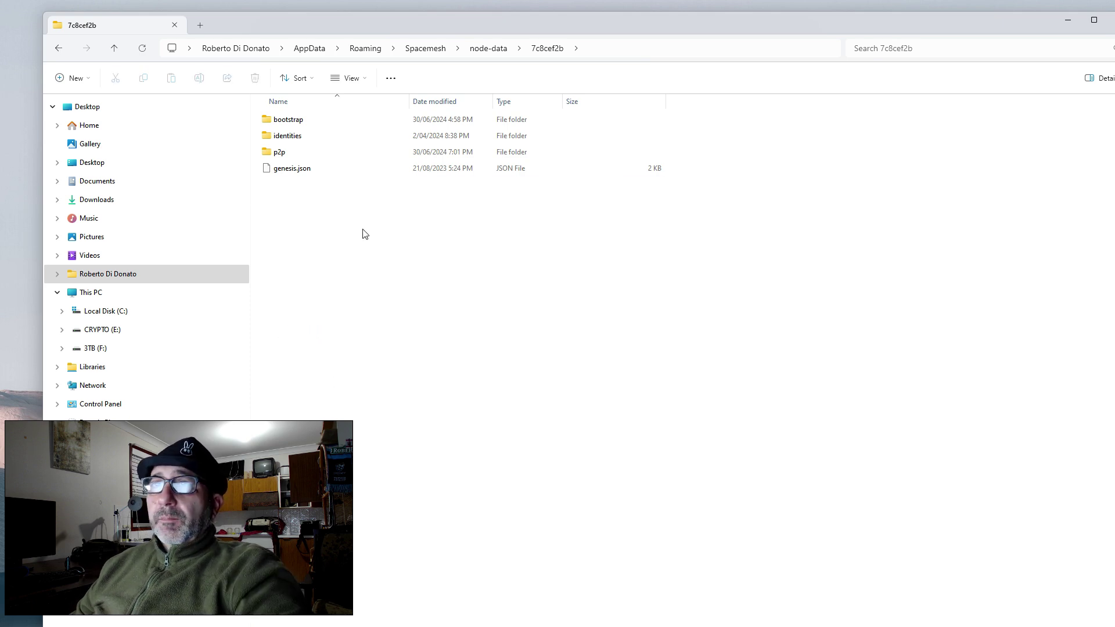
Rename the extracted 101288.sql file inside the Downloads\101288.sql folder to state.sql.
{"action": "left_click", "coordinate": [162, 207]}
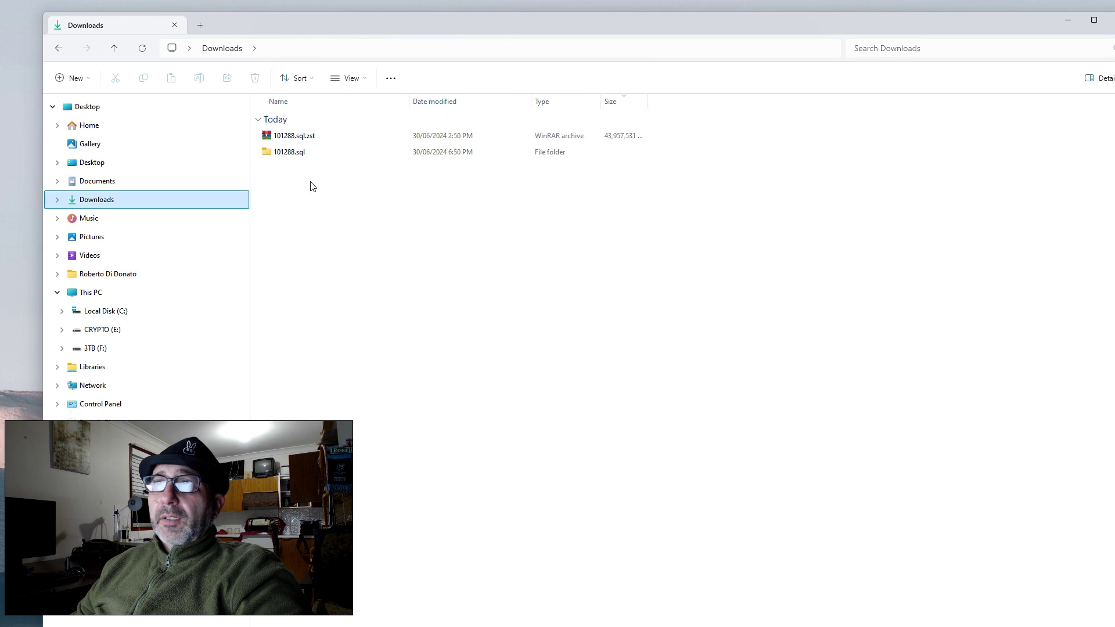
{"action": "double_click", "coordinate": [294, 152]}
{"action": "key", "text": "F2"}
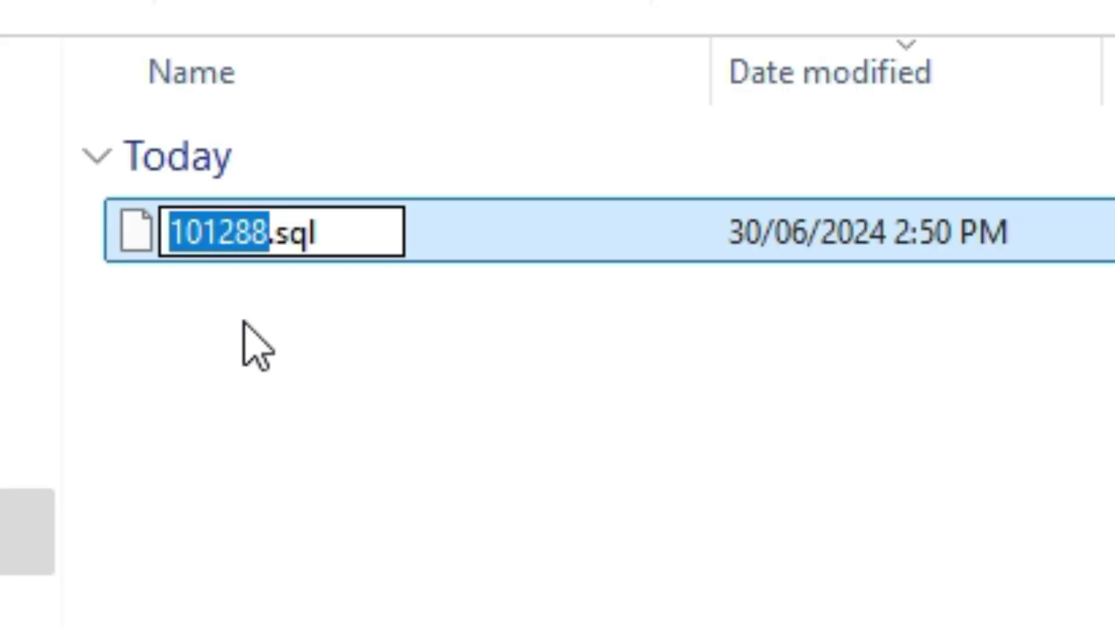
{"action": "type", "text": "state"}
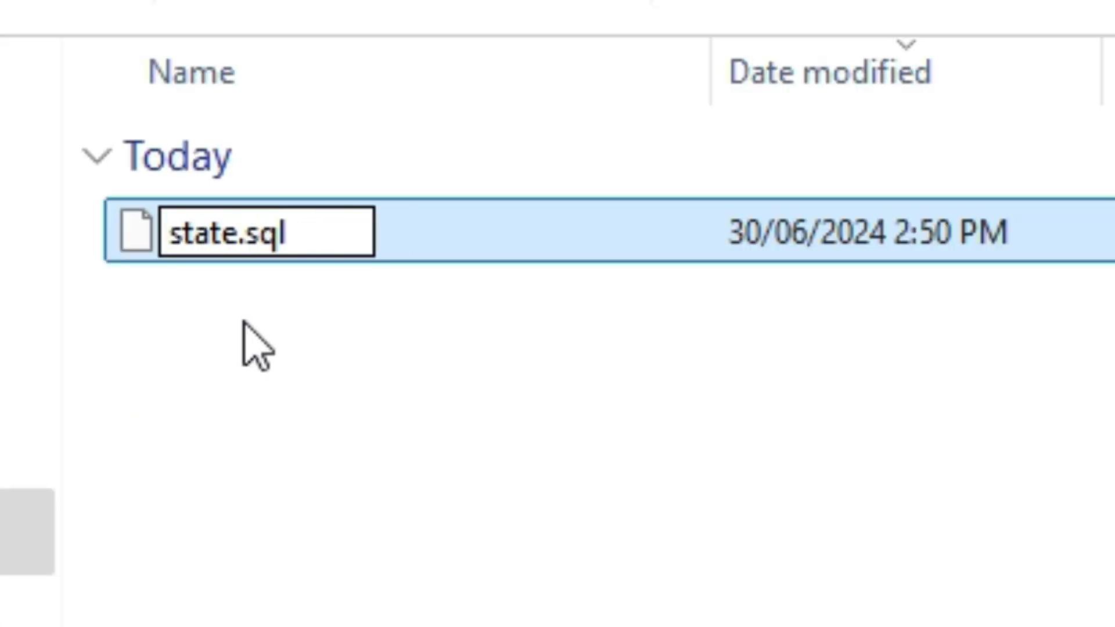
{"action": "left_click", "coordinate": [1022, 604]}
Paste the renamed state.sql file into the AppData\Roaming\Spacemesh\node-data\7c8cef2b folder.
{"action": "left_click", "coordinate": [304, 244]}
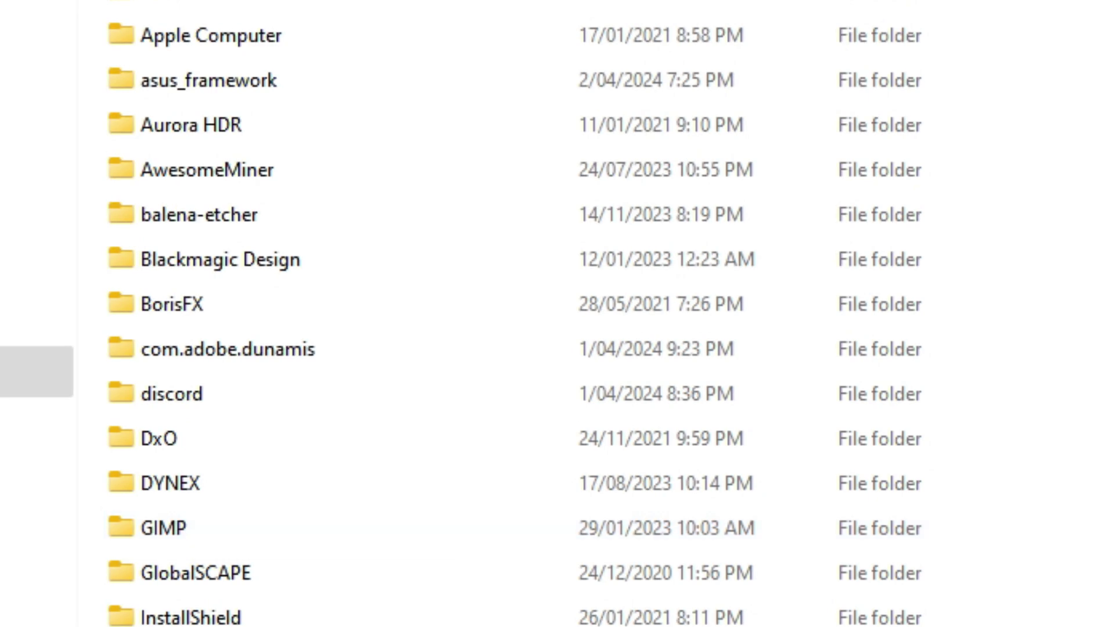
{"action": "scroll", "coordinate": [558, 313], "scroll_direction": "down", "scroll_amount": 4}
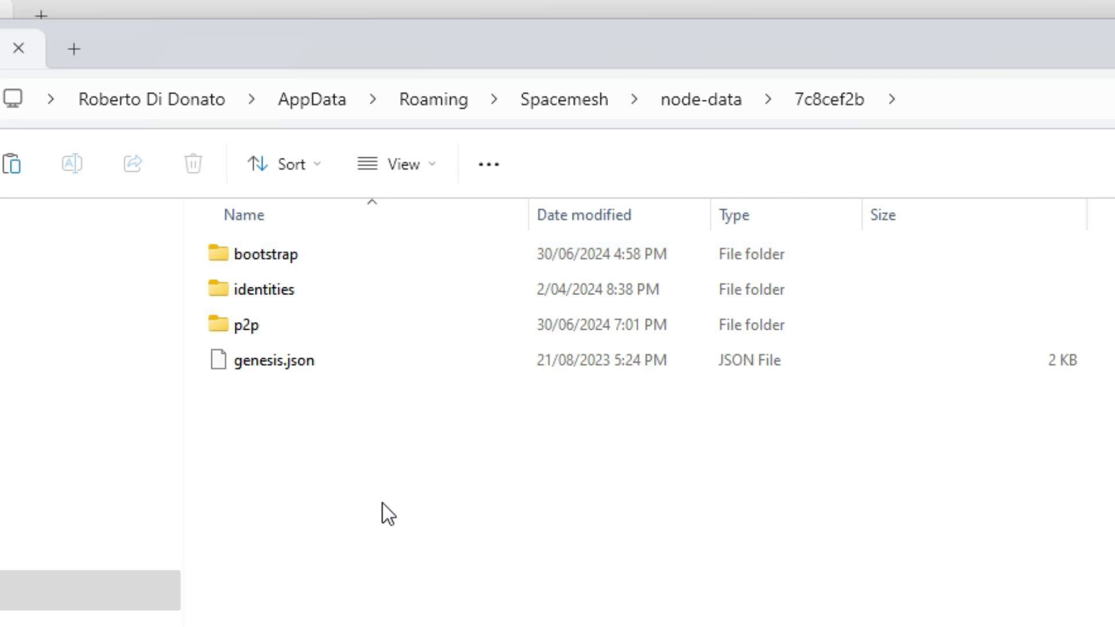
{"action": "key", "text": "ctrl+v"}
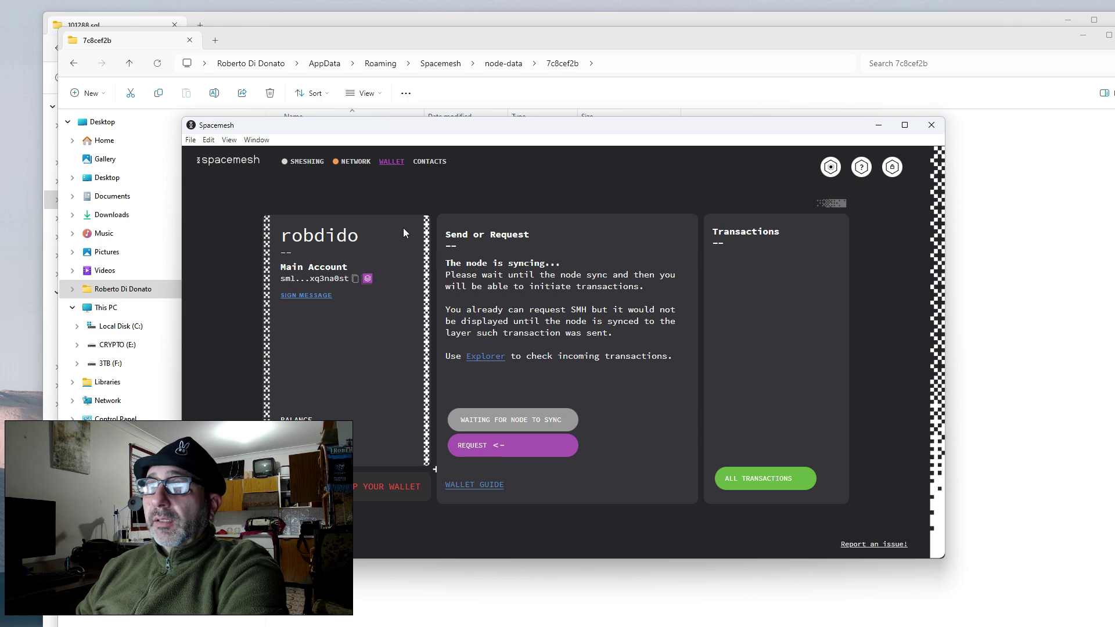
Check the Spacemesh network status alongside state.sql in the 7c8cef2b folder, then minimise the folder window.
{"action": "left_click", "coordinate": [353, 163]}
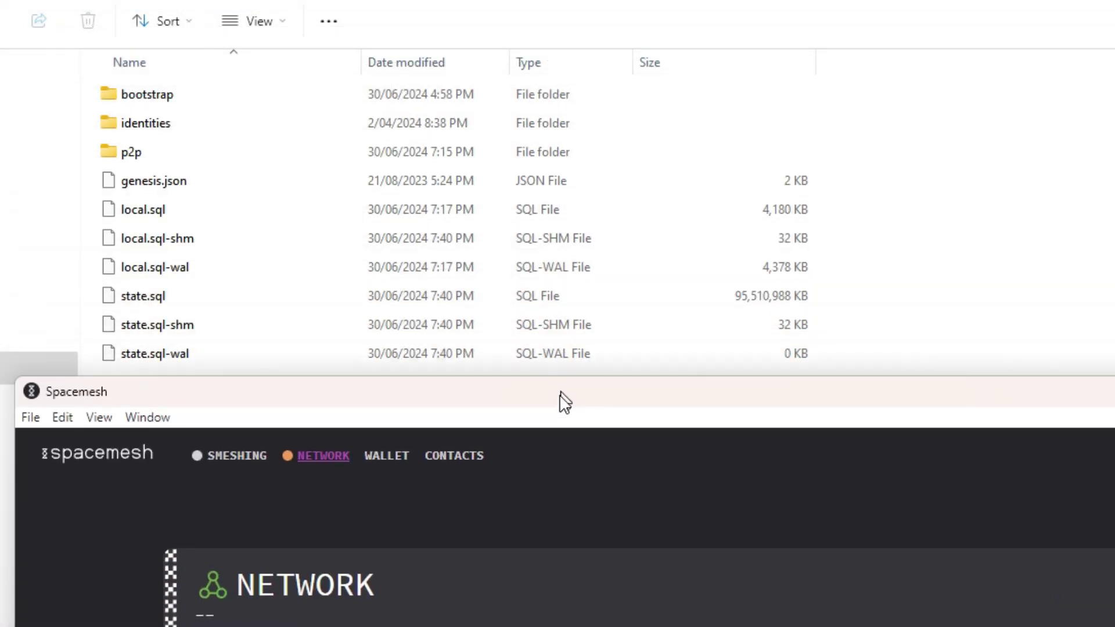
{"action": "left_click_drag", "start_coordinate": [536, 306], "coordinate": [534, 333]}
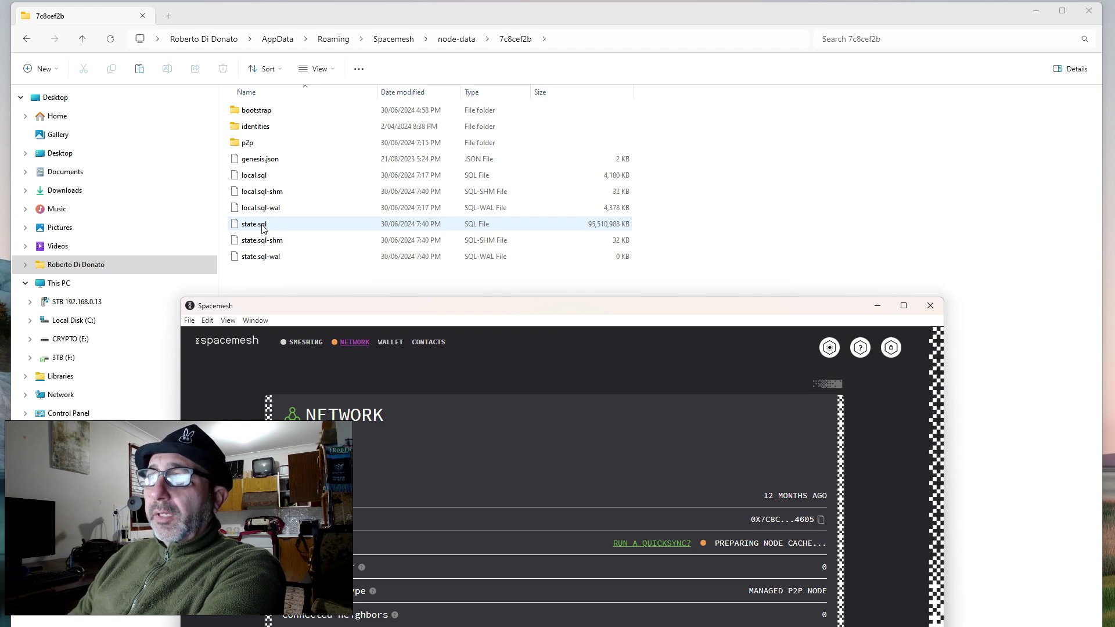
{"action": "left_click", "coordinate": [262, 228]}
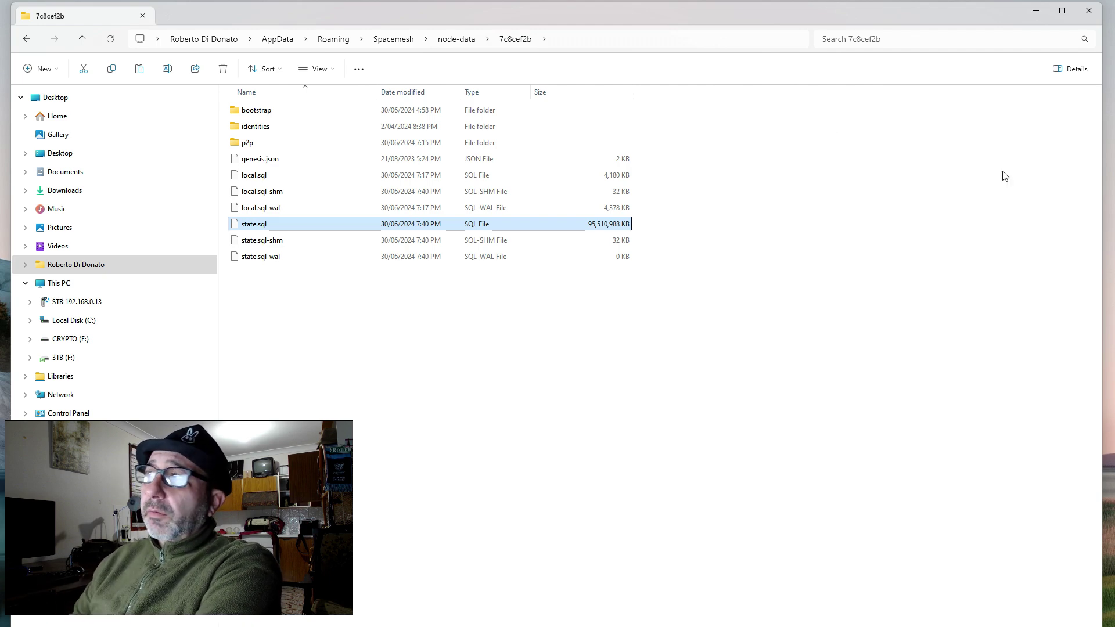
{"action": "left_click", "coordinate": [1036, 10]}
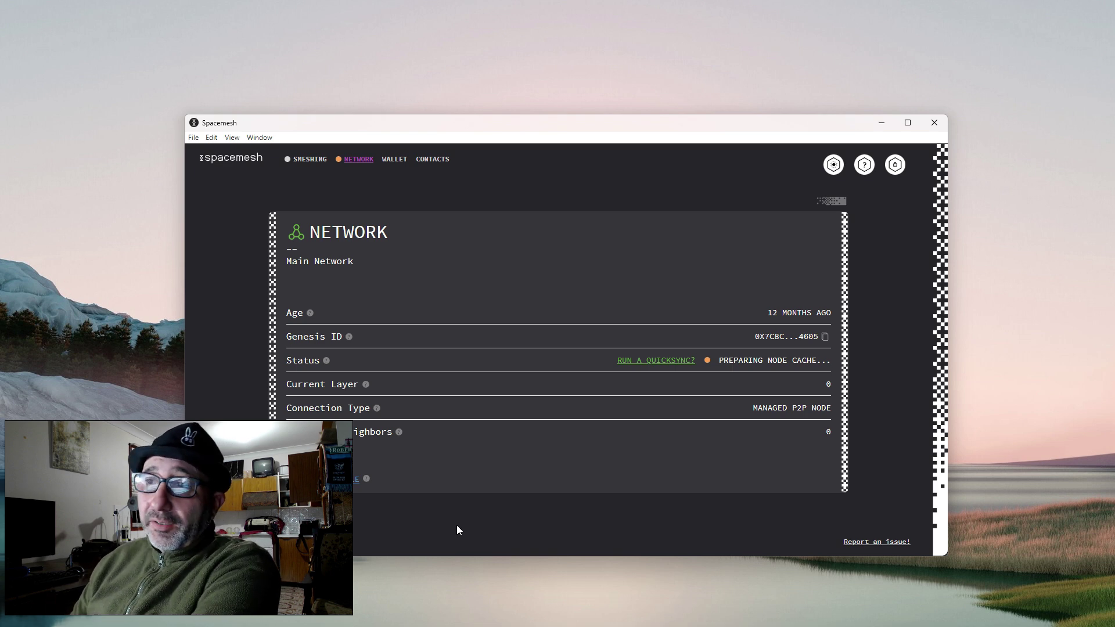
{"action": "left_click_drag", "start_coordinate": [555, 124], "coordinate": [565, 99]}
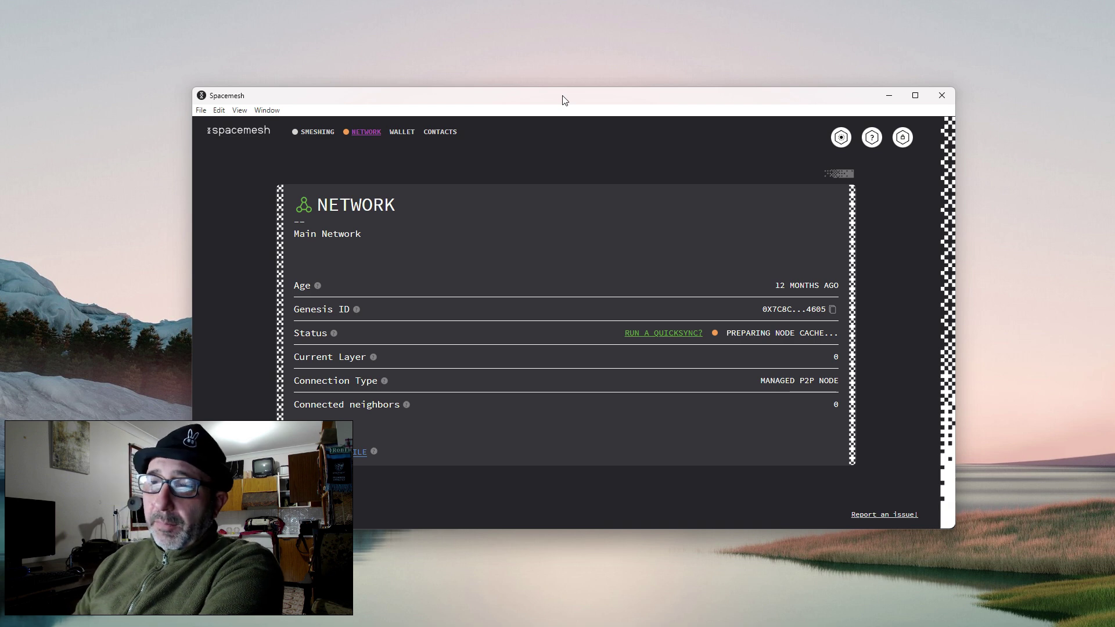
{"action": "left_click_drag", "start_coordinate": [563, 103], "coordinate": [574, 107]}
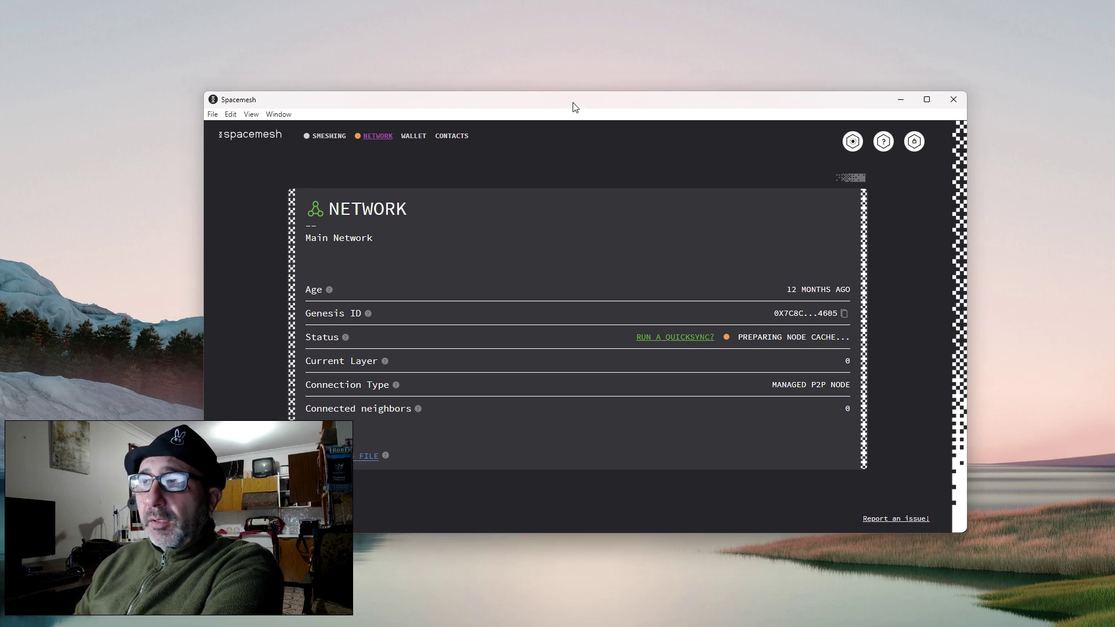
{"action": "left_click_drag", "start_coordinate": [575, 107], "coordinate": [568, 108]}
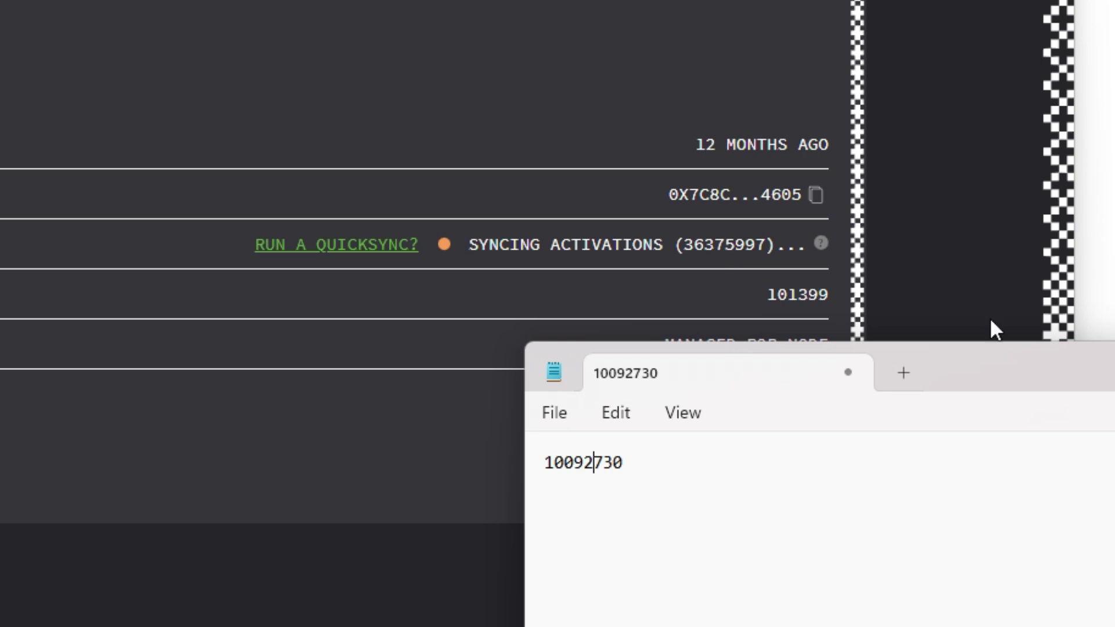
Check the most recent smeshing reward in the Spacemesh wallet's transactions and return to the network status.
{"action": "key", "text": "alt+Tab"}
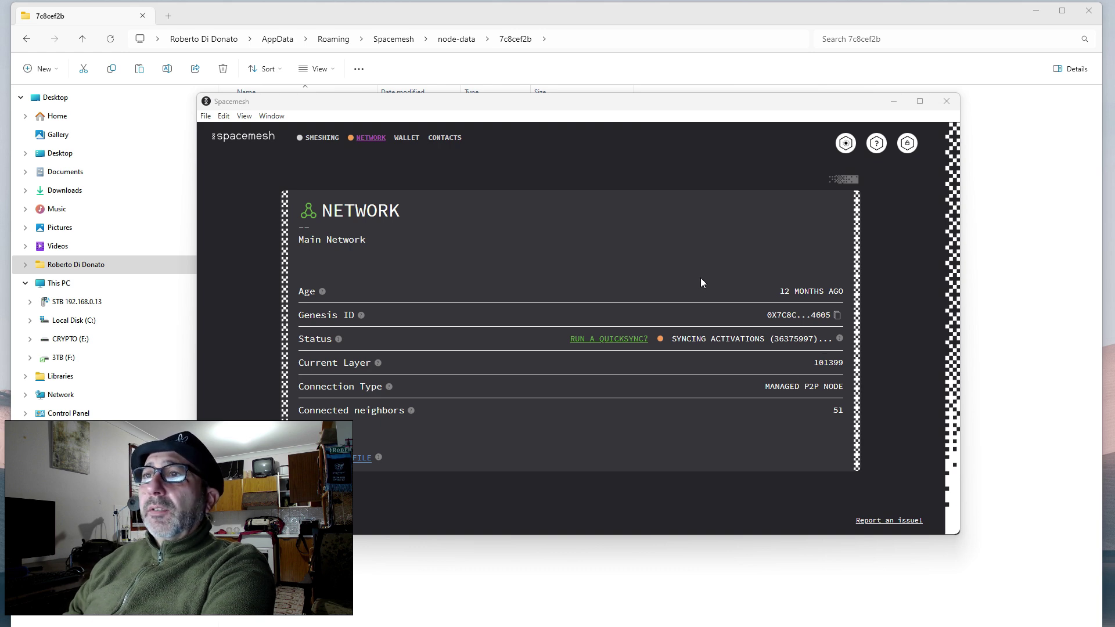
{"action": "left_click", "coordinate": [406, 138]}
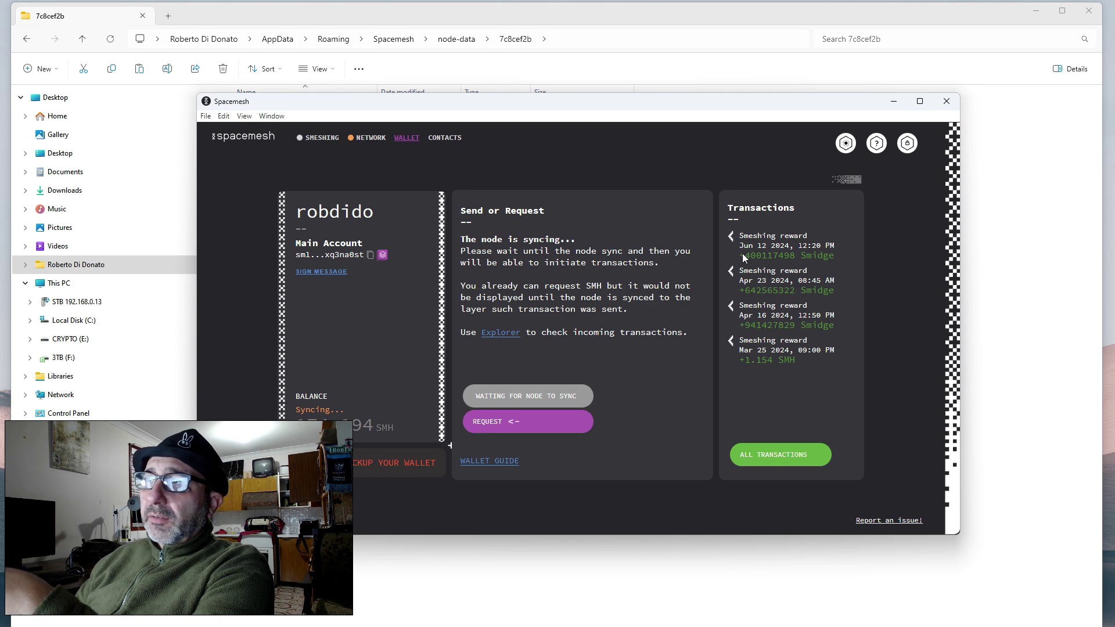
{"action": "left_click_drag", "start_coordinate": [742, 254], "coordinate": [830, 259]}
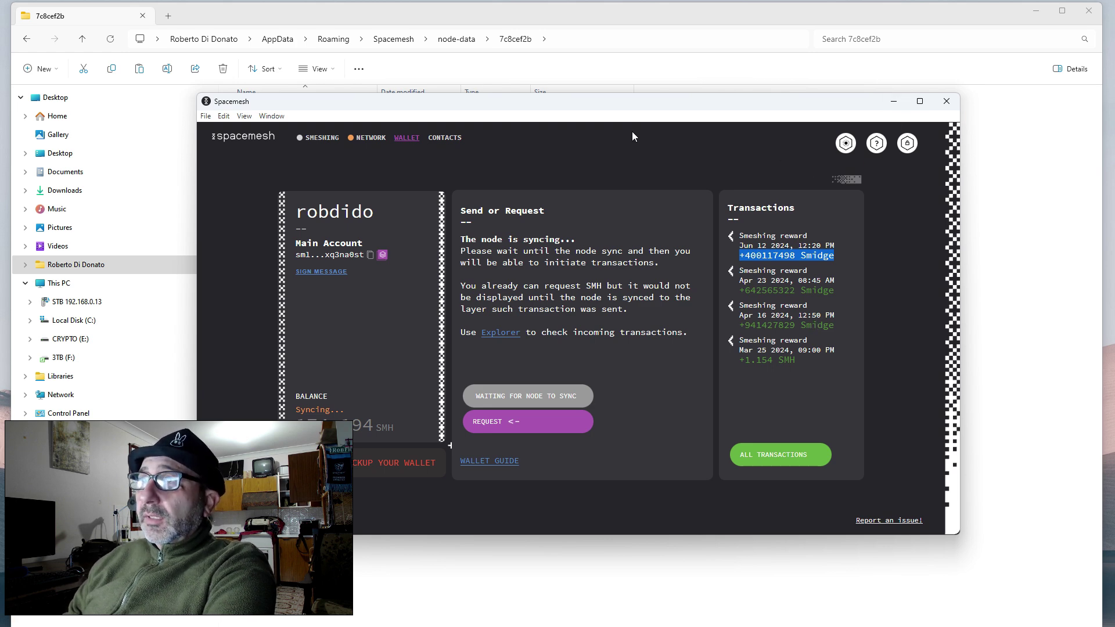
{"action": "left_click", "coordinate": [363, 140]}
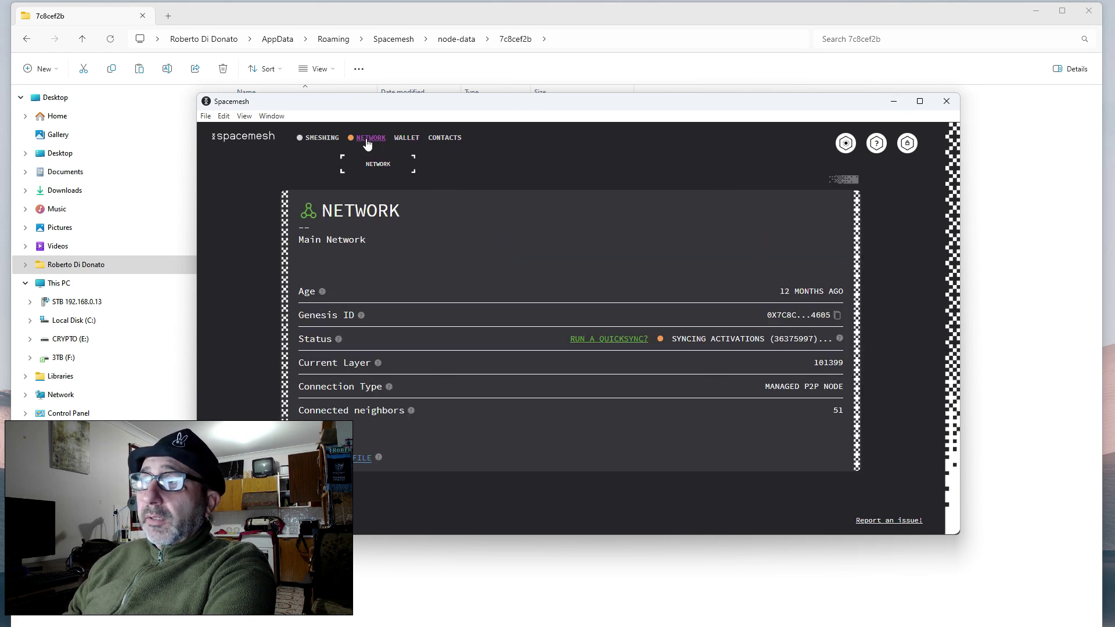
Minimise Spacemesh and inspect the sizes and modification times of local.sql and state.sql in the 7c8cef2b folder.
{"action": "left_click", "coordinate": [893, 101]}
{"action": "left_click", "coordinate": [410, 309]}
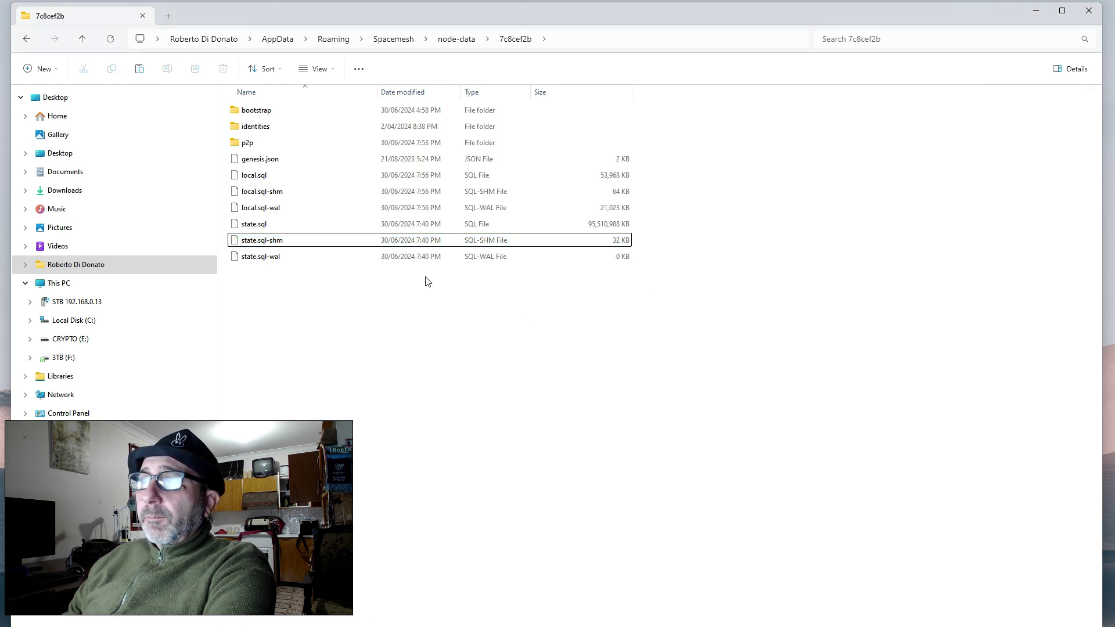
{"action": "left_click", "coordinate": [279, 175]}
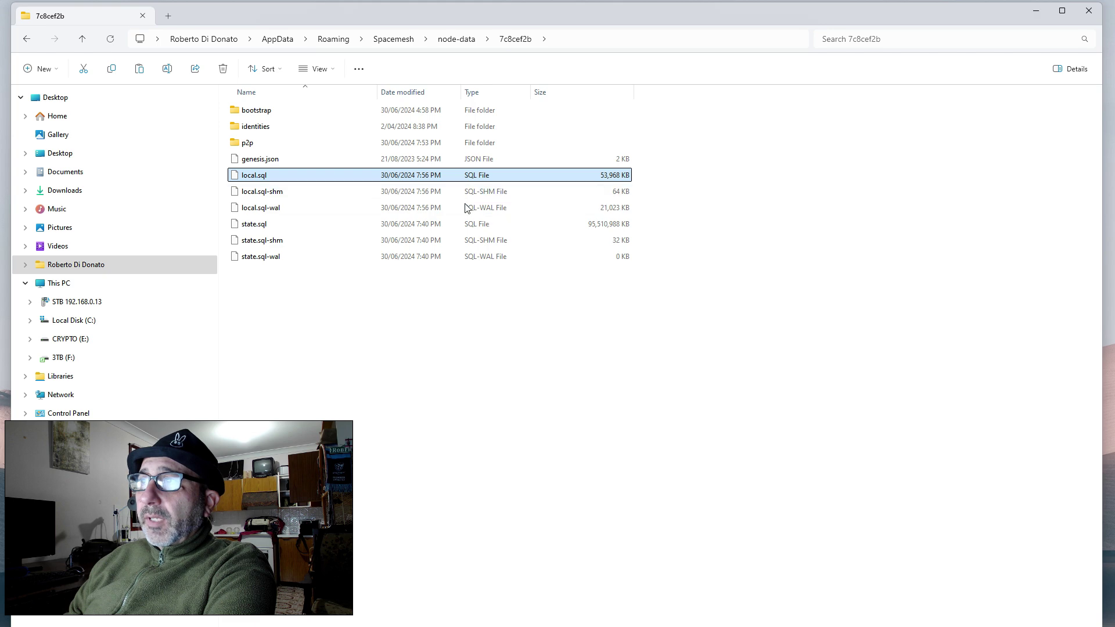
{"action": "left_click", "coordinate": [431, 225]}
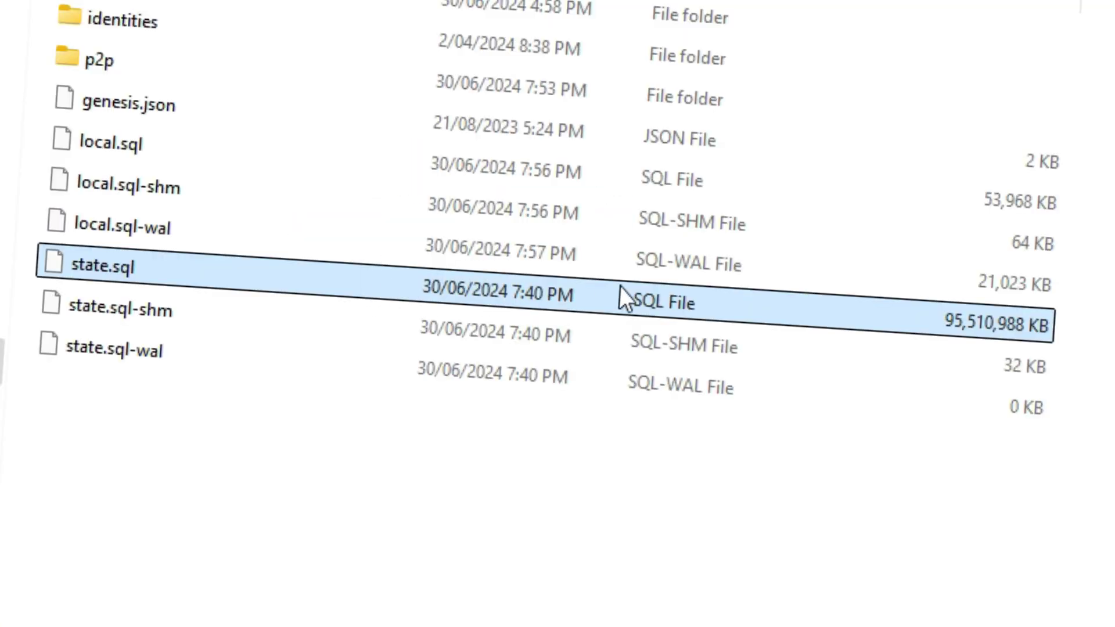